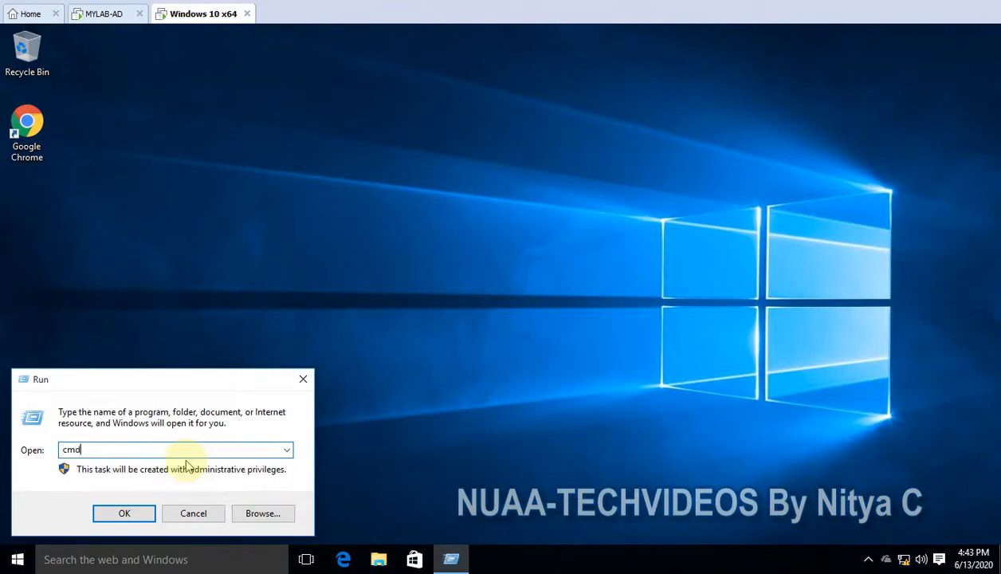
Step: Launch Command Prompt, run winver to check the Windows version and build, and dismiss the About Windows dialog
key(Return)
text(win)
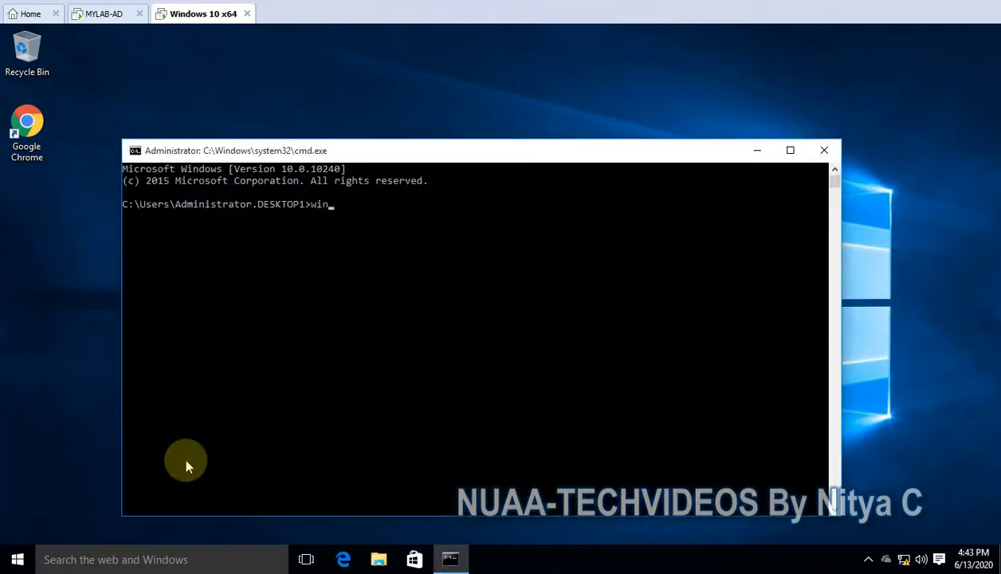
text(ver)
key(Return)
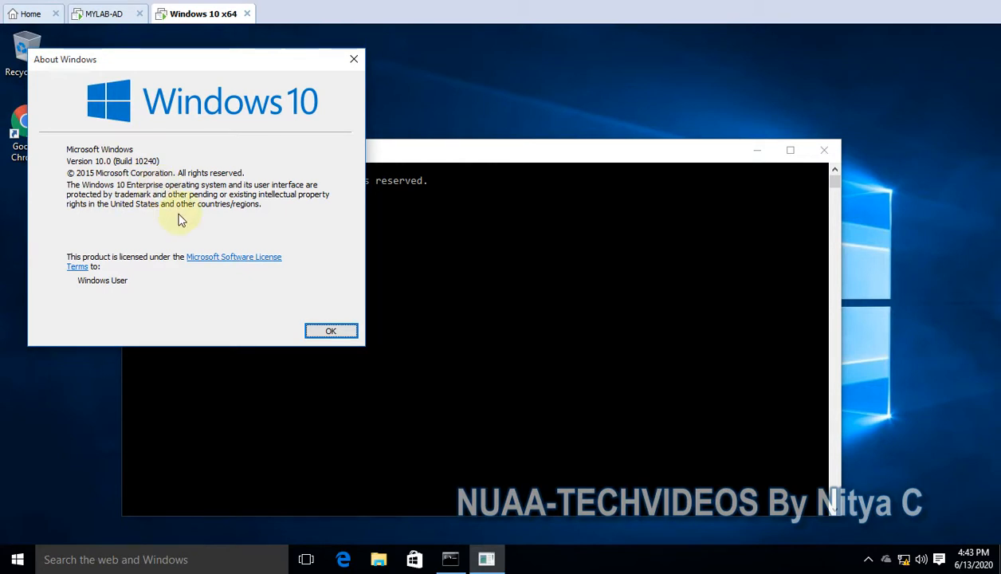
click(319, 330)
Step: View the computer's basic System information, including the Windows edition and domain, and minimize the window
right_click(20, 560)
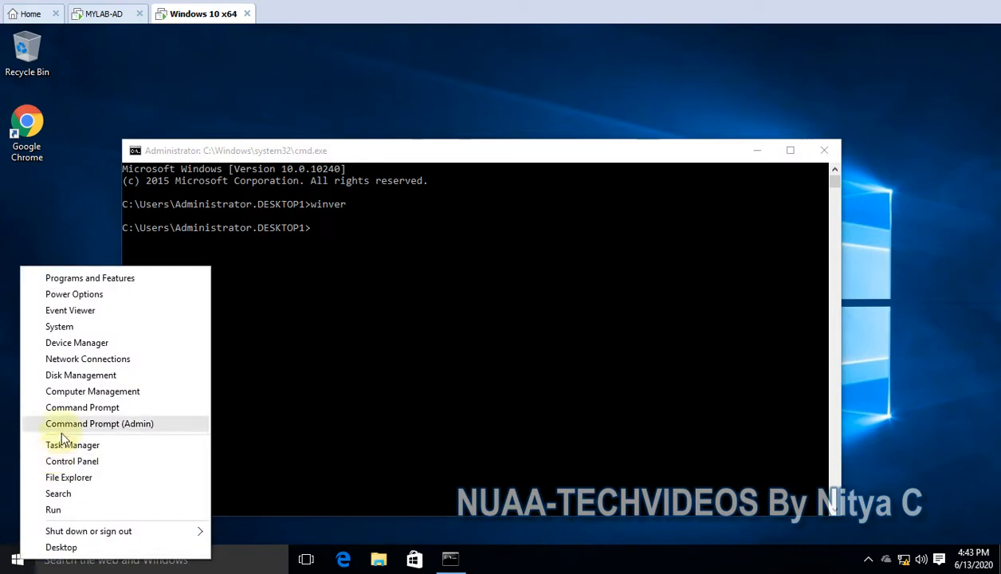
click(64, 326)
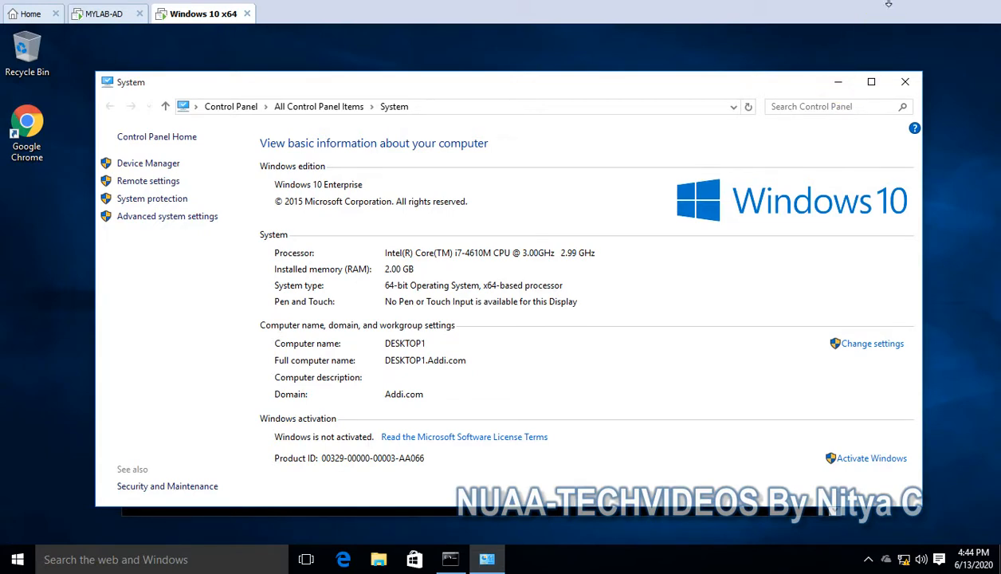
click(838, 84)
Step: Open the BitLocker Drive Encryption settings in Control Panel
right_click(17, 557)
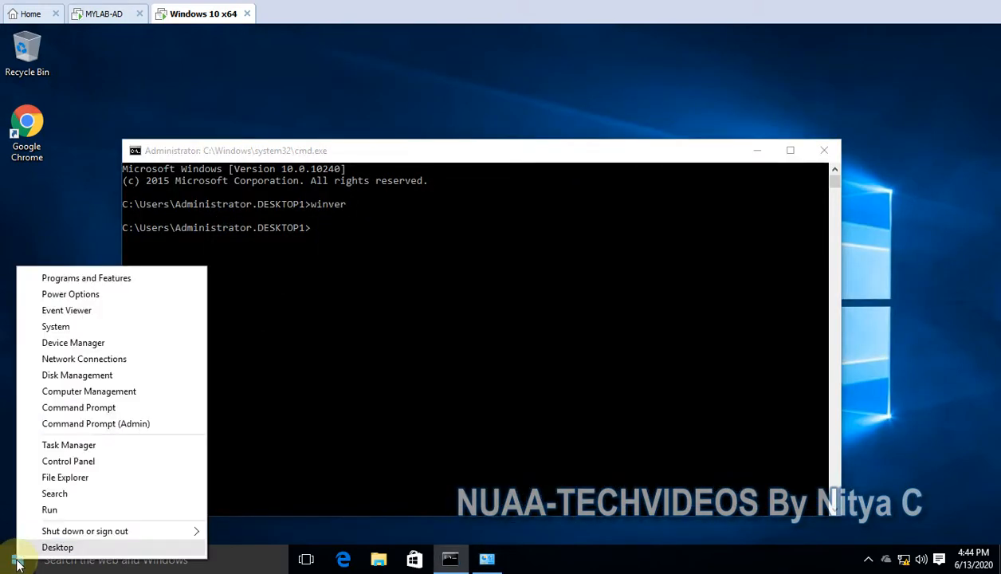
click(64, 461)
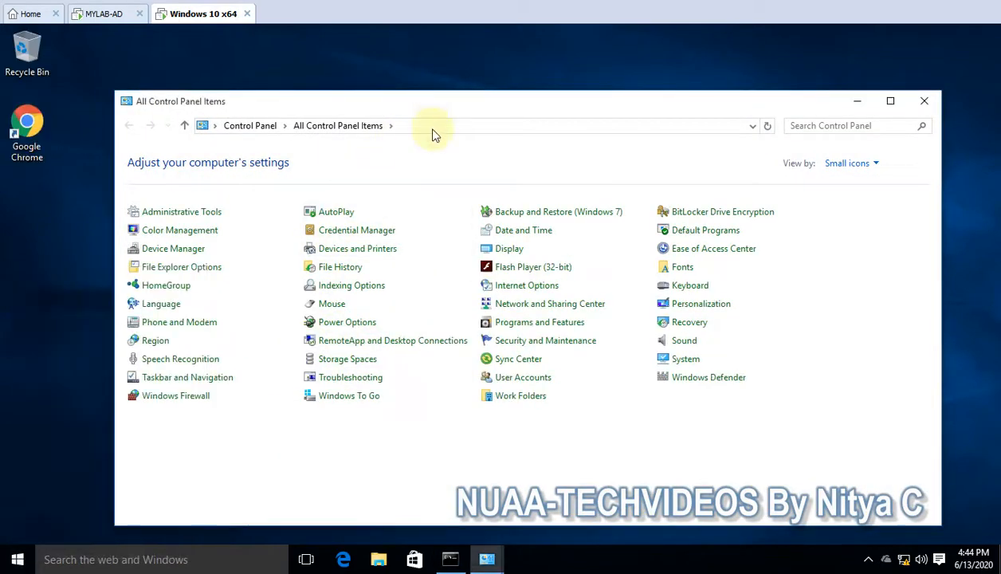
click(696, 213)
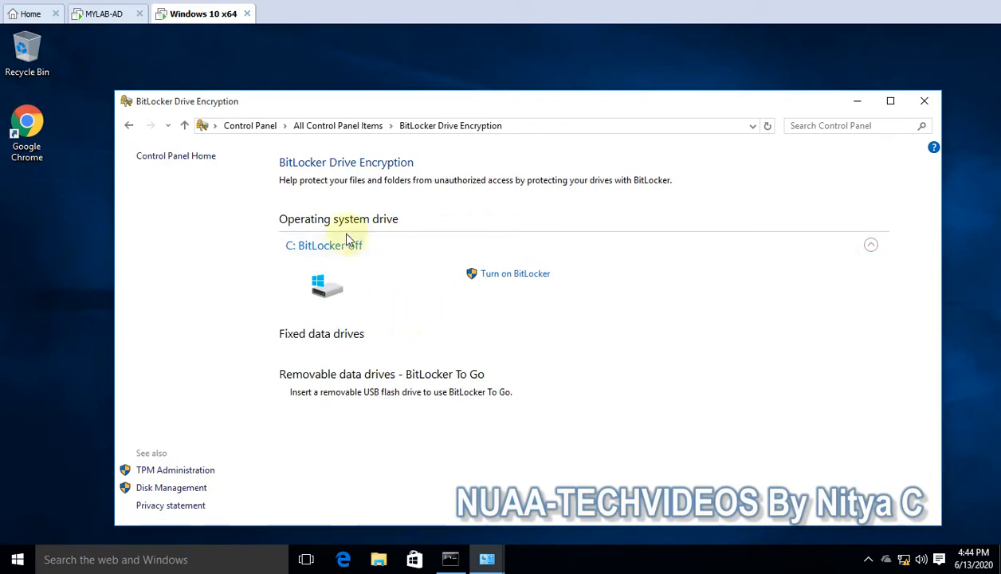
Step: Check the computer's drives under This PC in File Explorer and close the window
click(378, 559)
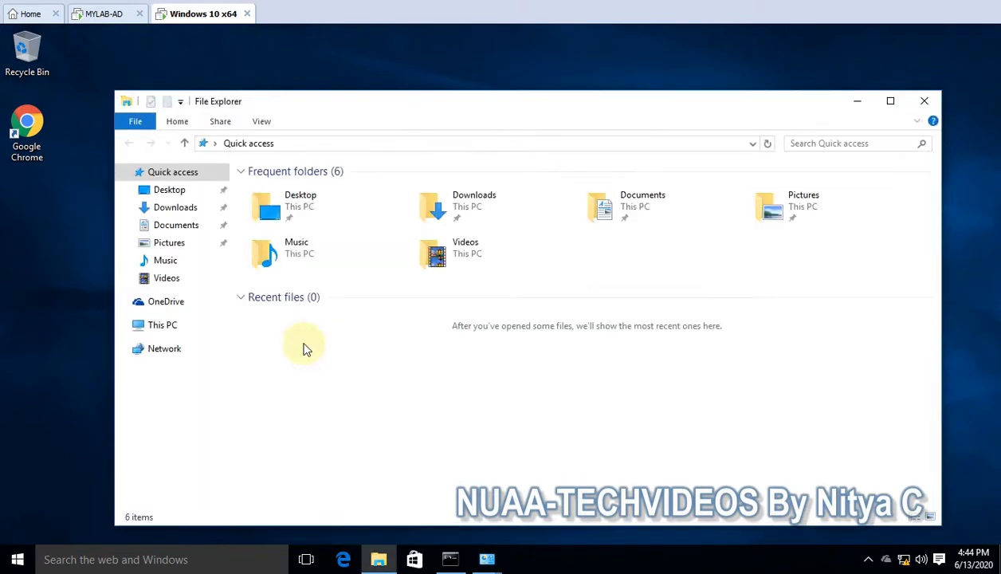
click(163, 326)
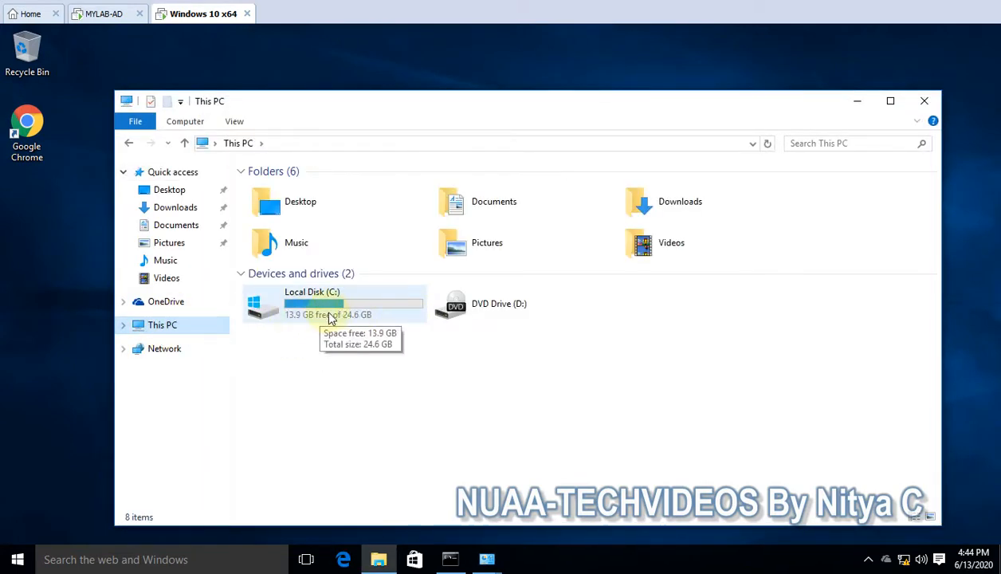
click(924, 102)
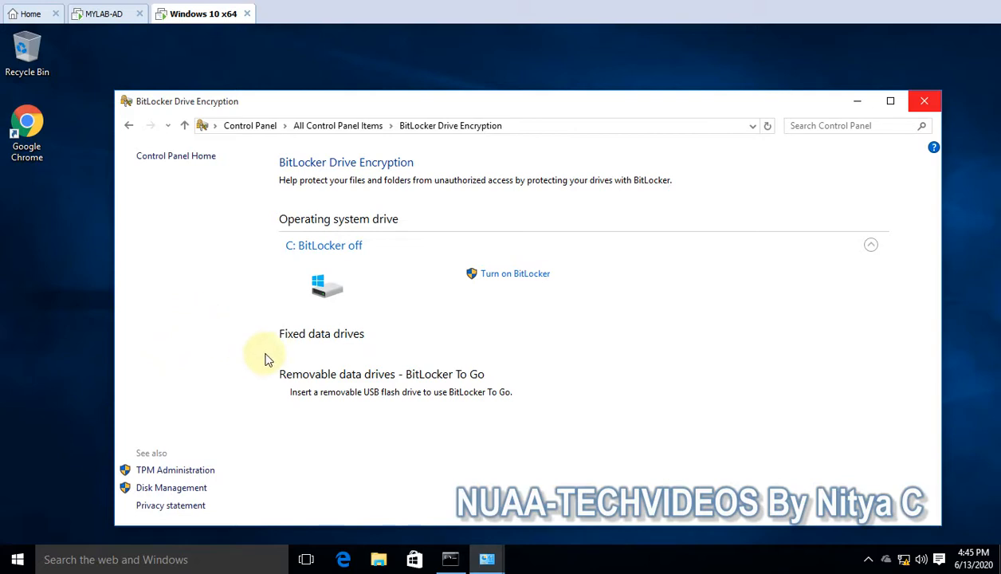
Step: Check the local computer's TPM status in TPM Administration, close it, and try to turn on BitLocker for drive C:
click(173, 476)
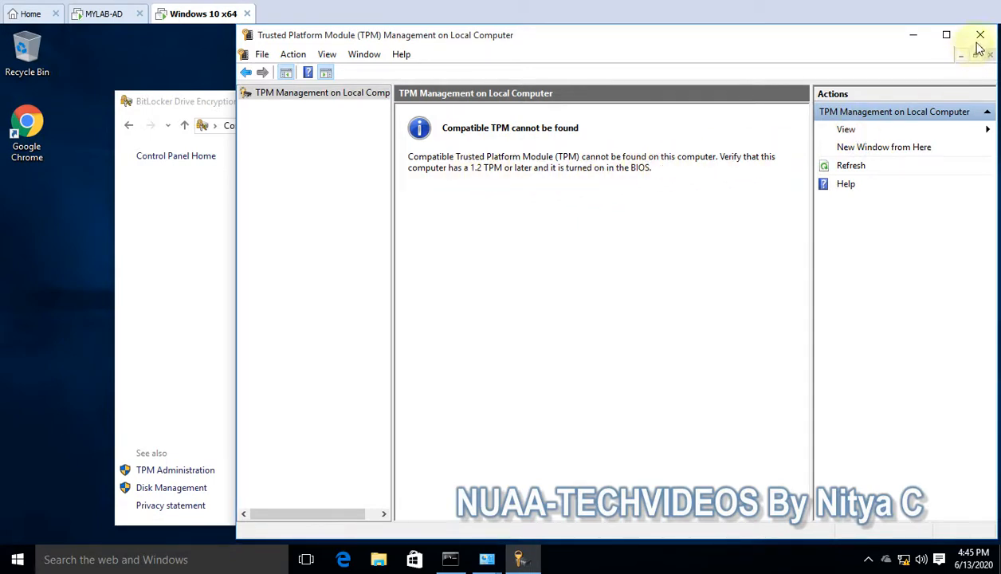
key(alt+F4)
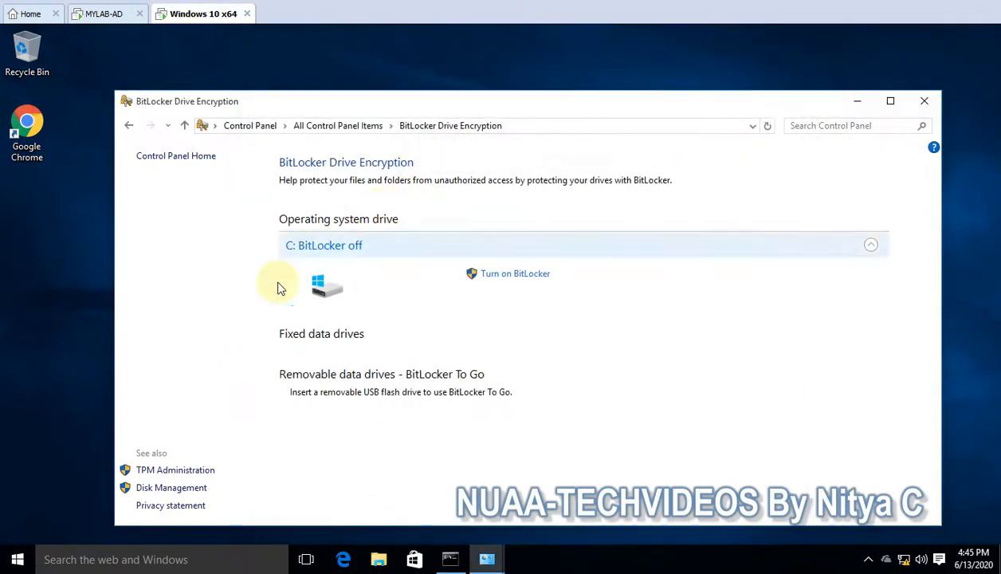
click(514, 275)
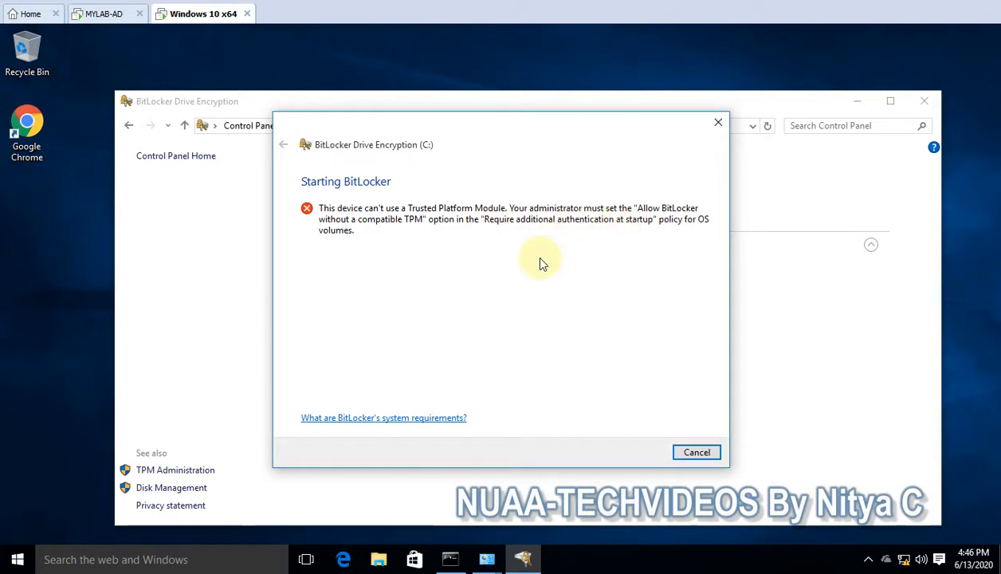
Step: Open the Local Group Policy Editor by running gpedit.msc, and maximize its window
right_click(20, 560)
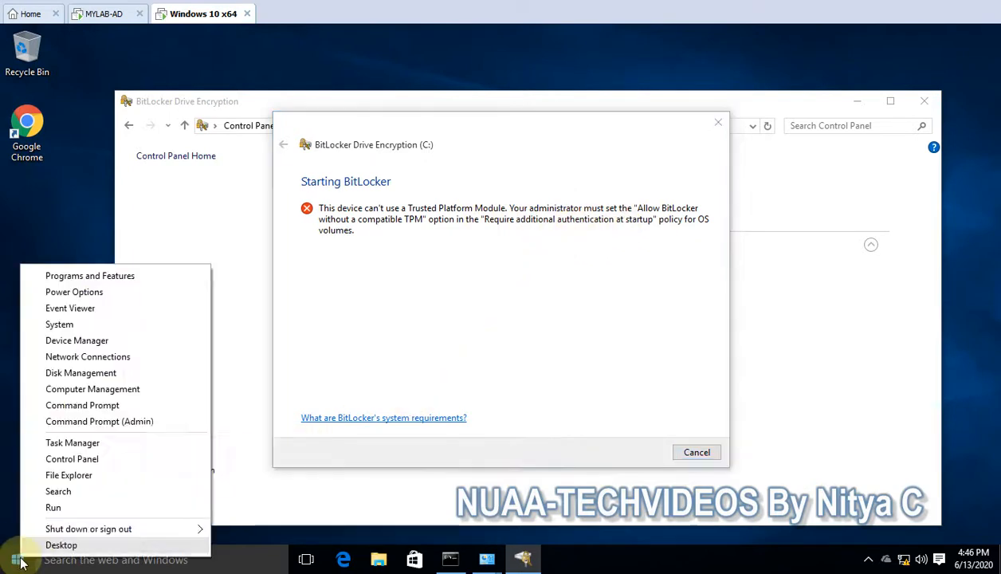
click(55, 508)
text(g)
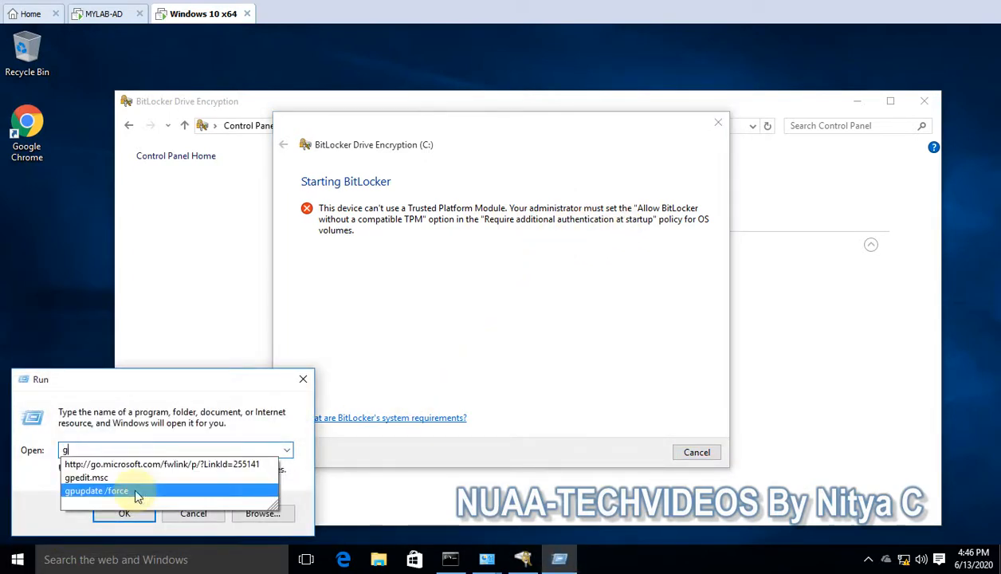
text(ped)
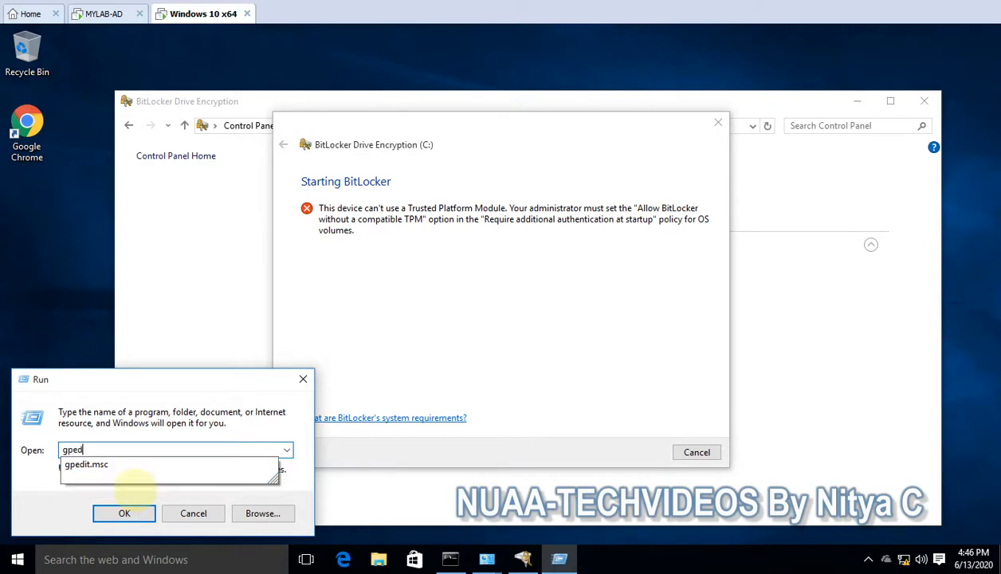
text(it.msc)
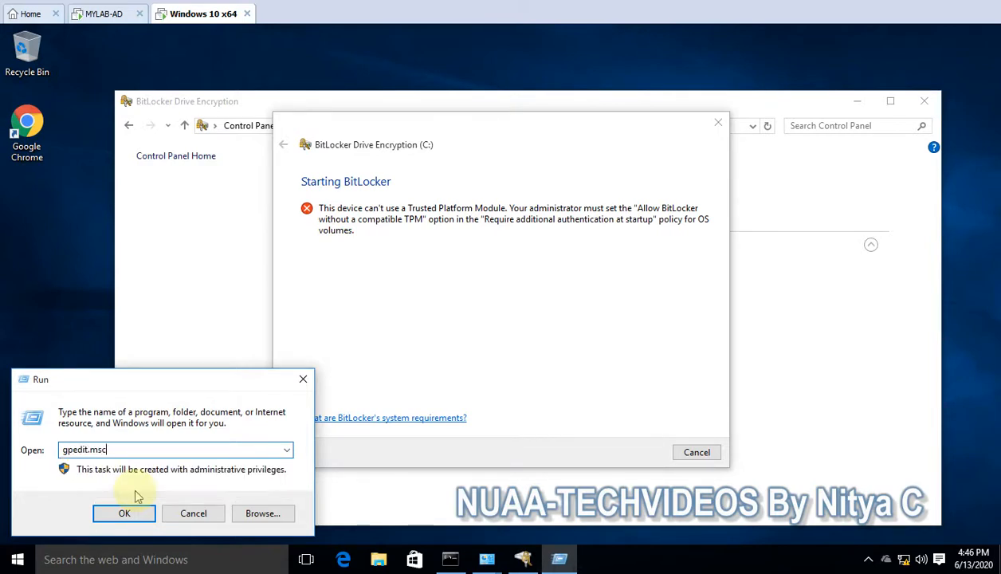
key(Return)
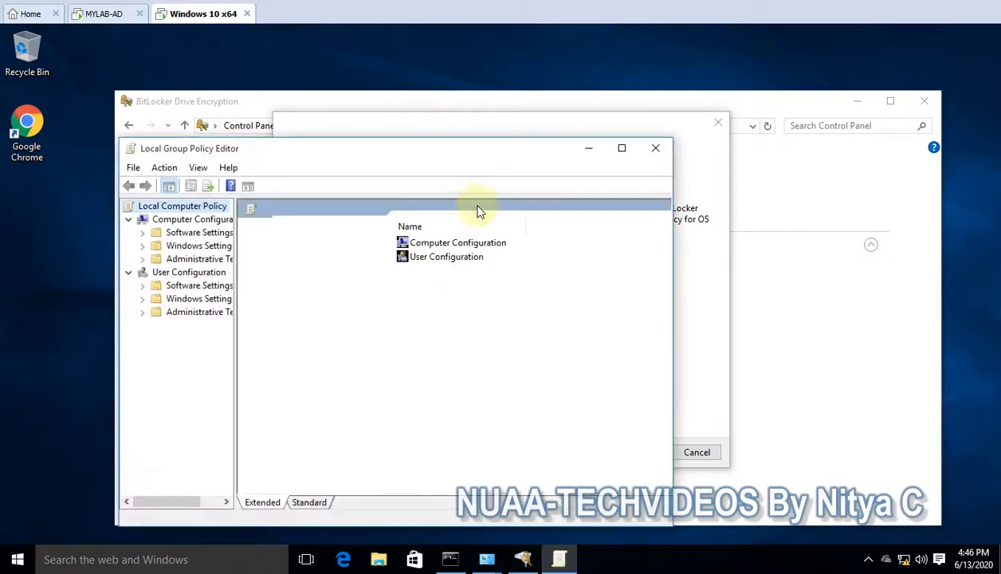
double_click(405, 151)
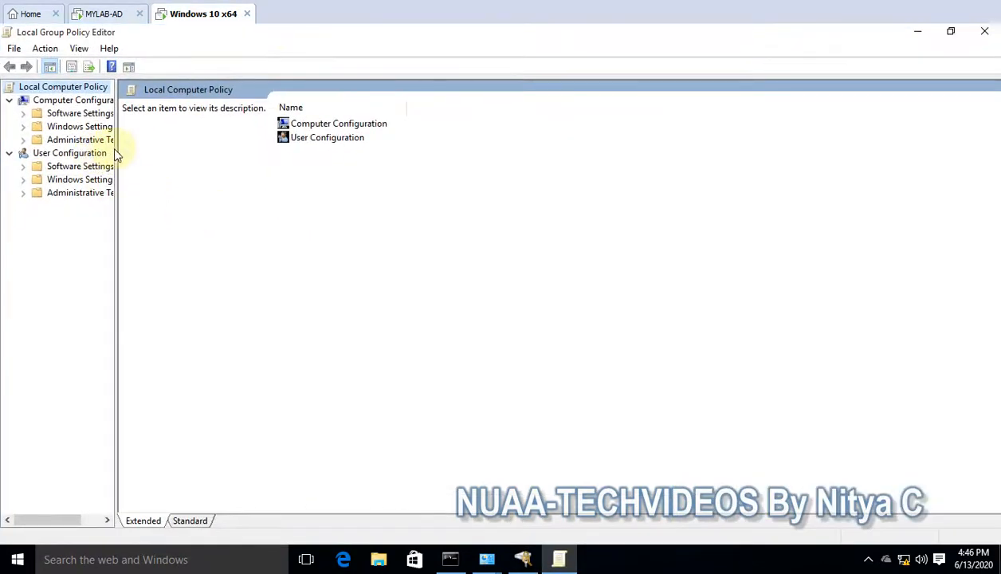
Step: Go to Computer Configuration > Administrative Templates > Windows Components > BitLocker Drive Encryption > Operating System Drives in the policy tree
click(50, 102)
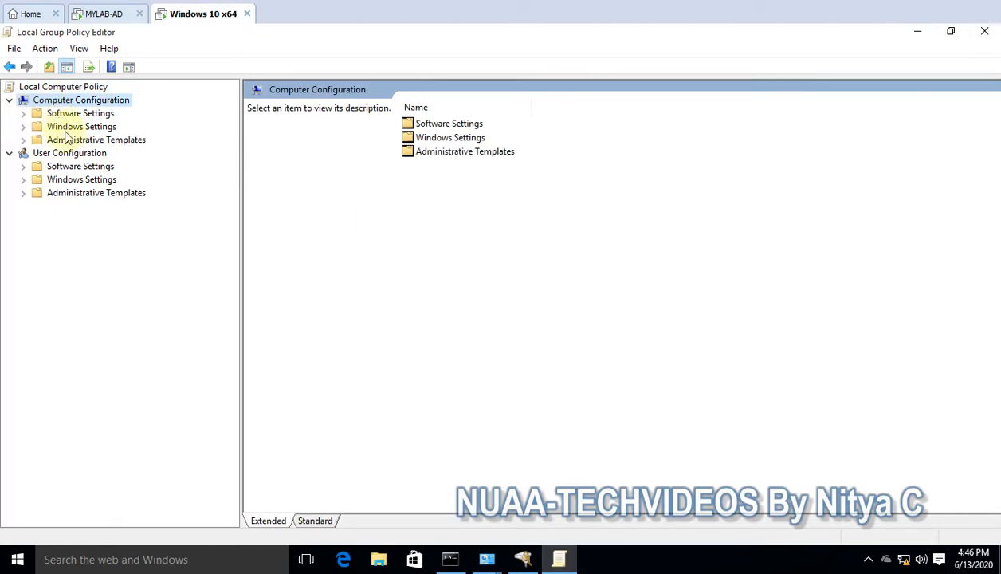
click(24, 141)
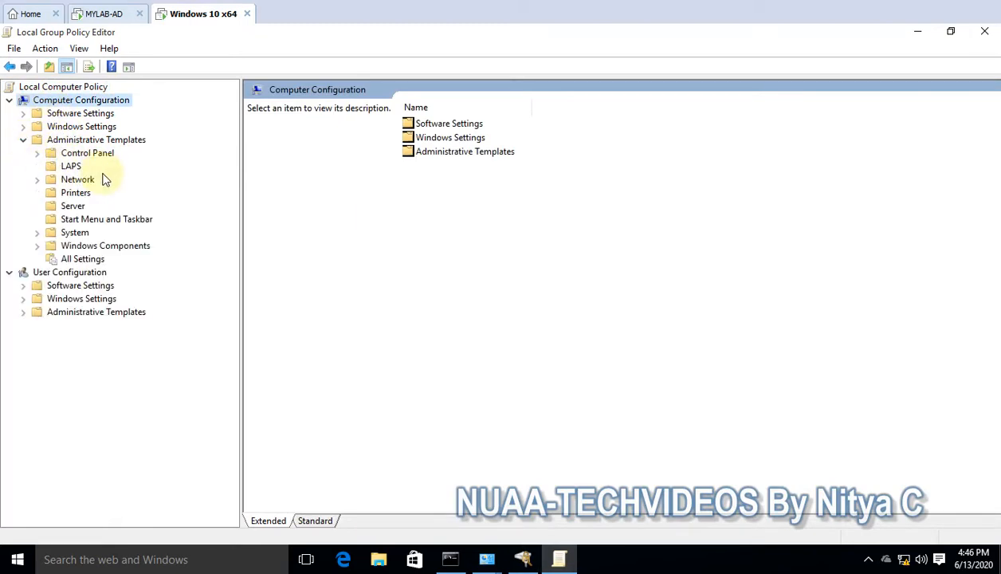
click(38, 245)
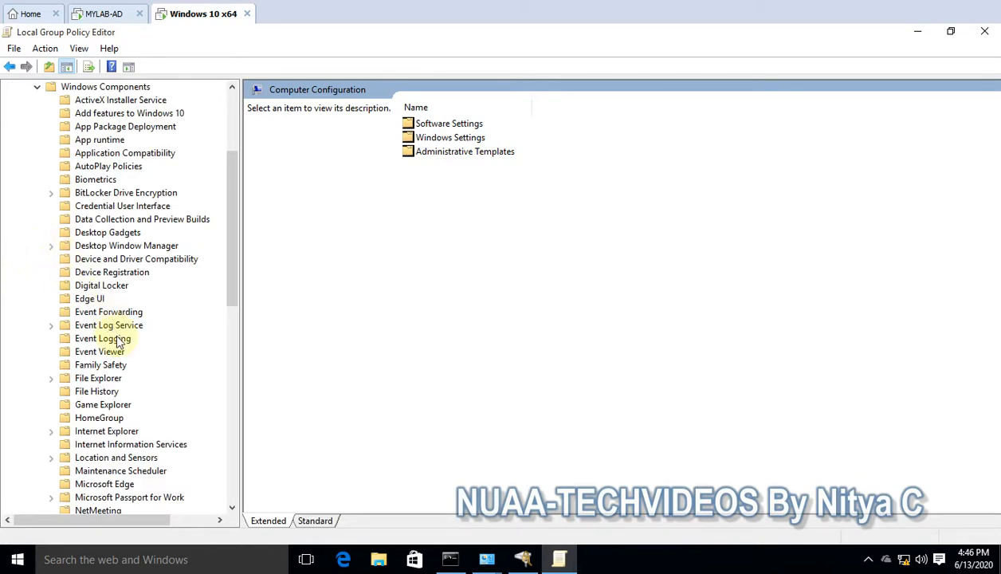
click(107, 87)
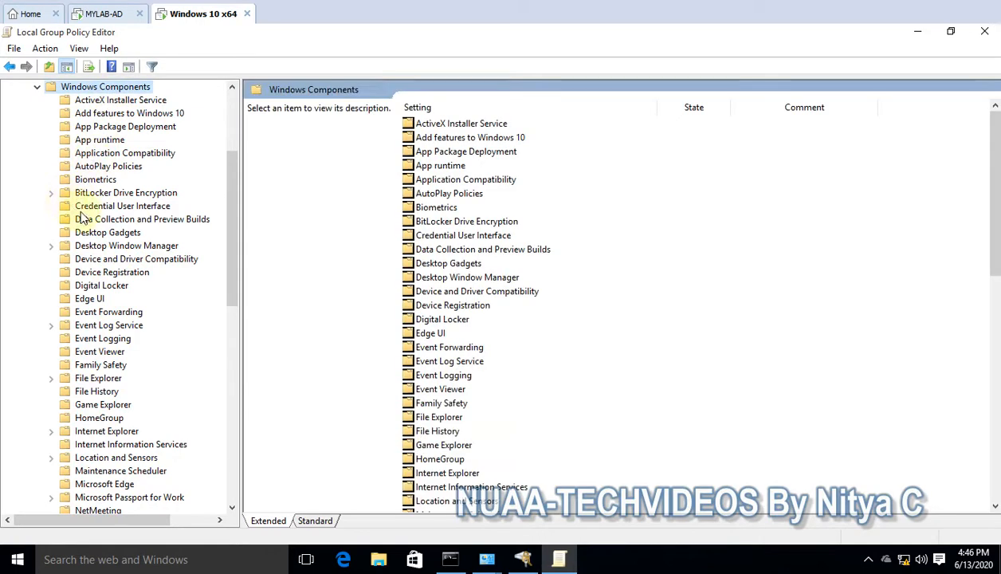
click(104, 196)
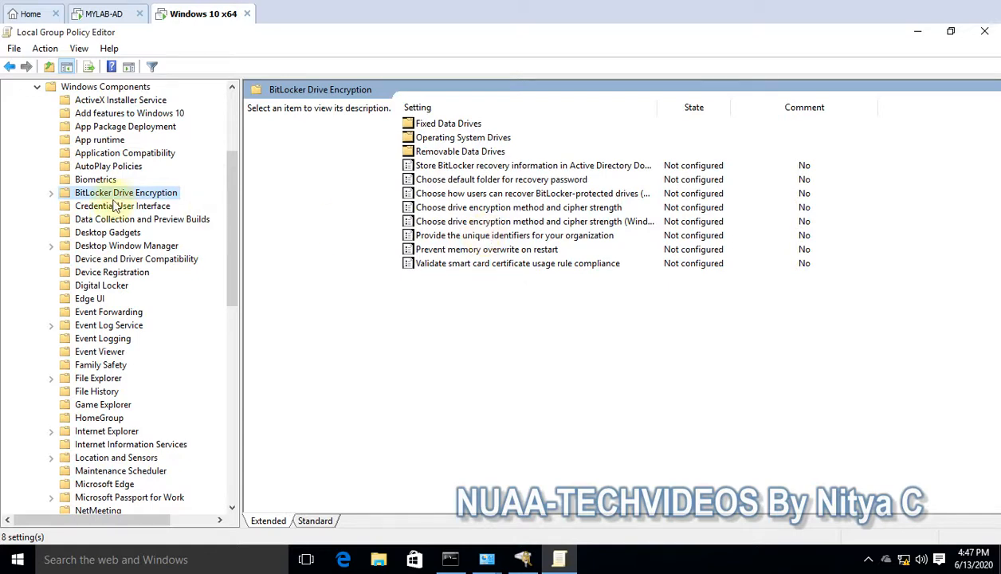
click(51, 192)
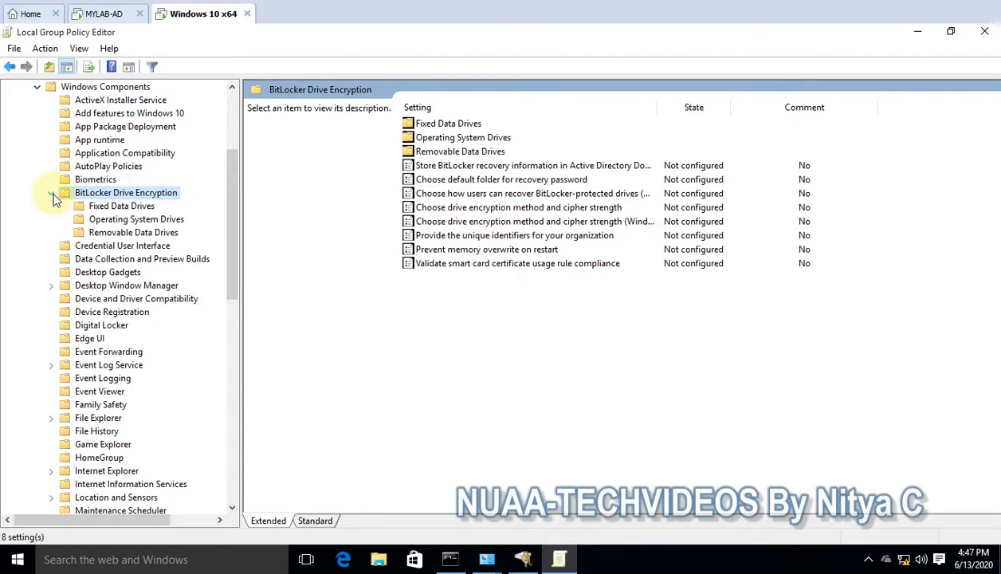
click(113, 223)
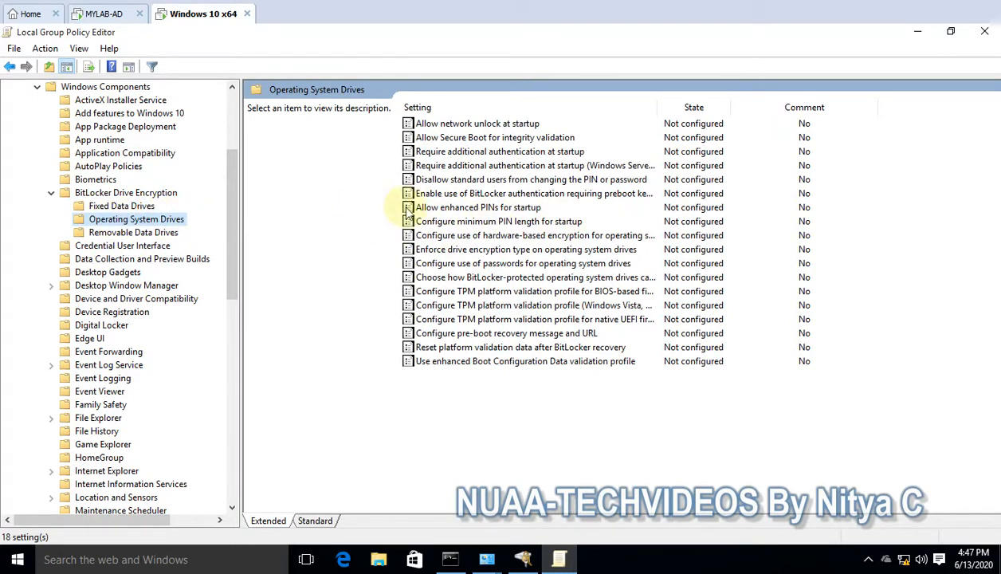
Step: Compare the "Require additional authentication at startup" policy with the Starting BitLocker message, and close the BitLocker wizard
click(457, 153)
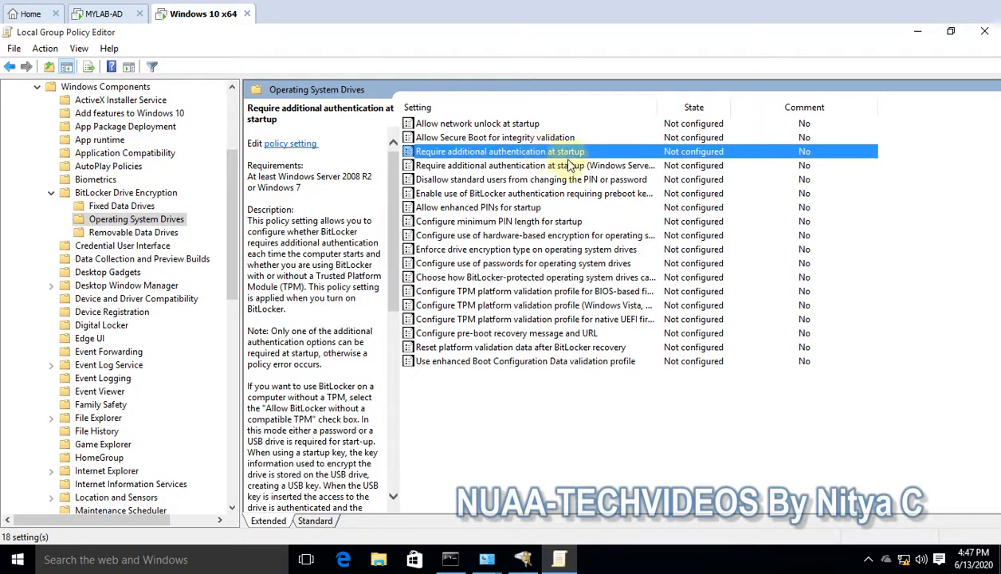
click(524, 561)
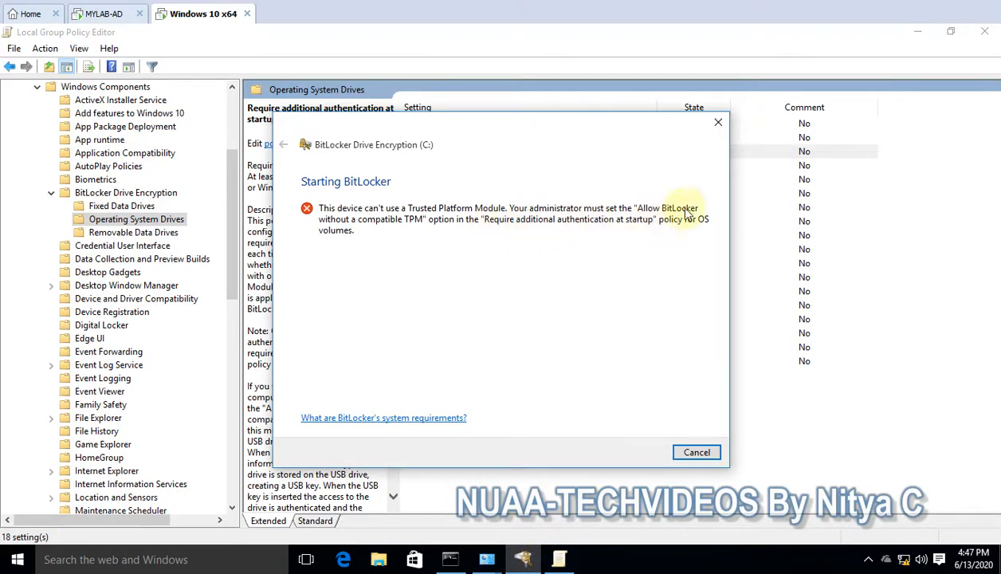
click(717, 121)
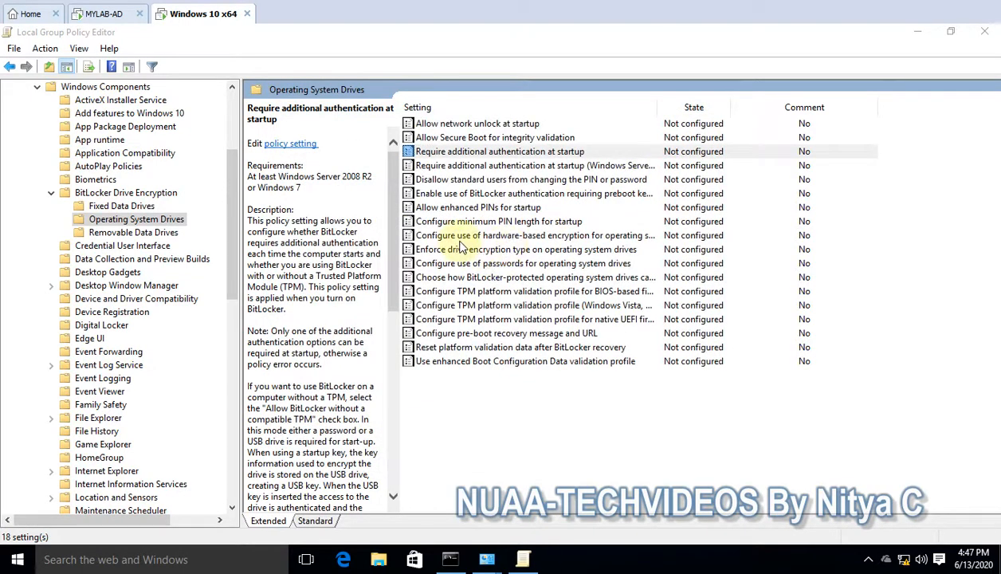
Step: Enable "Require additional authentication at startup" with BitLocker allowed without a compatible TPM, apply the policy, and close the policy editor
double_click(466, 152)
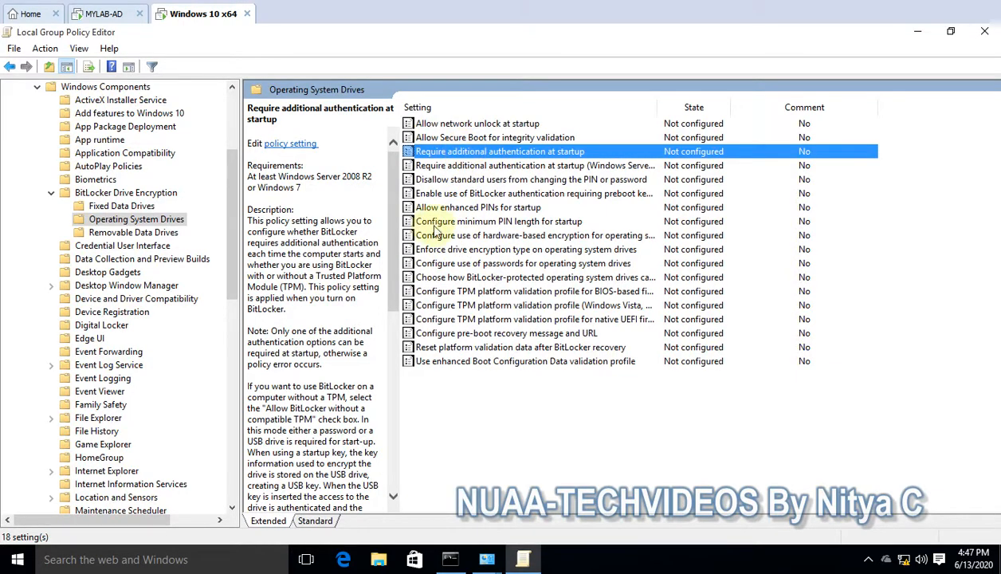
drag(304, 112, 408, 62)
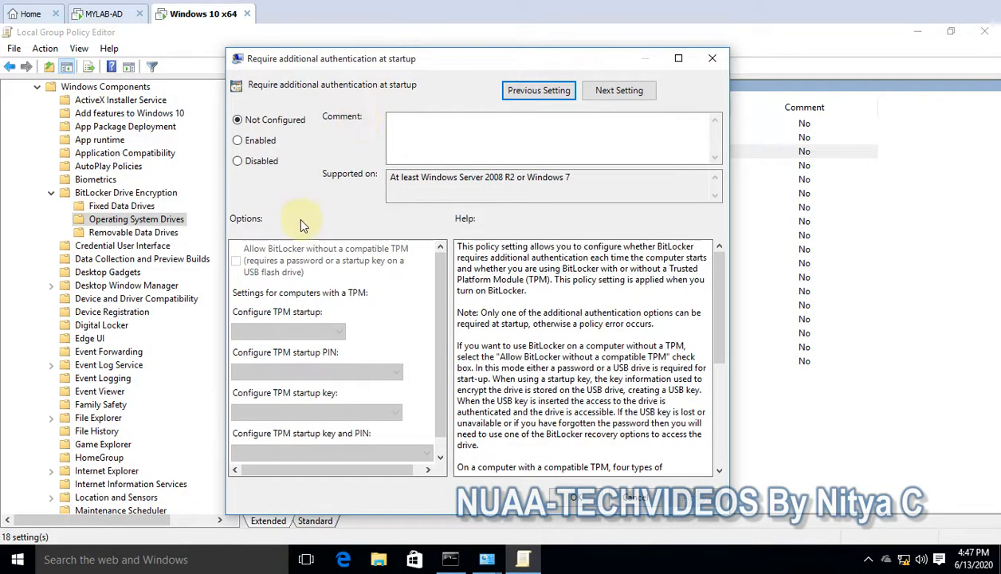
click(243, 141)
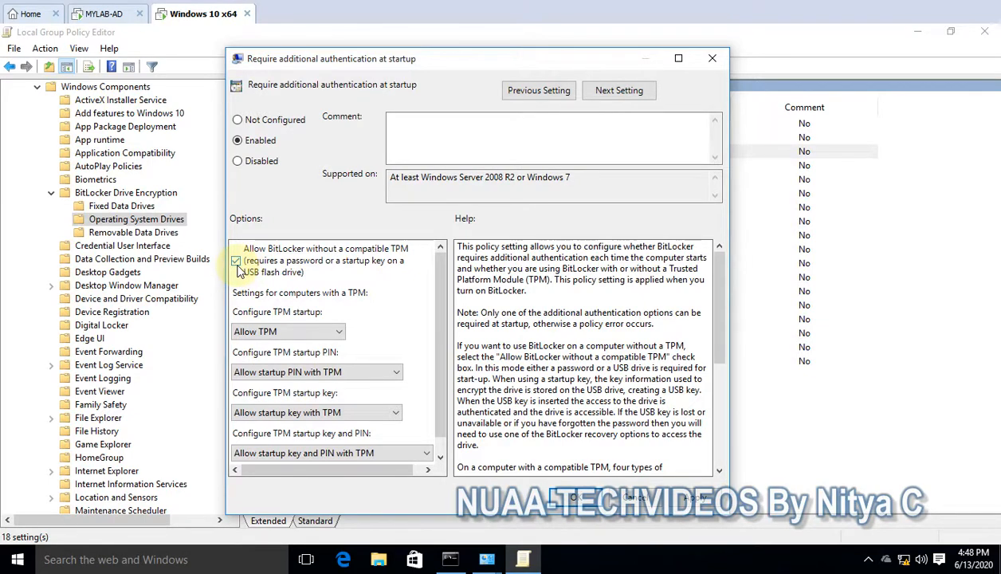
drag(441, 324, 437, 374)
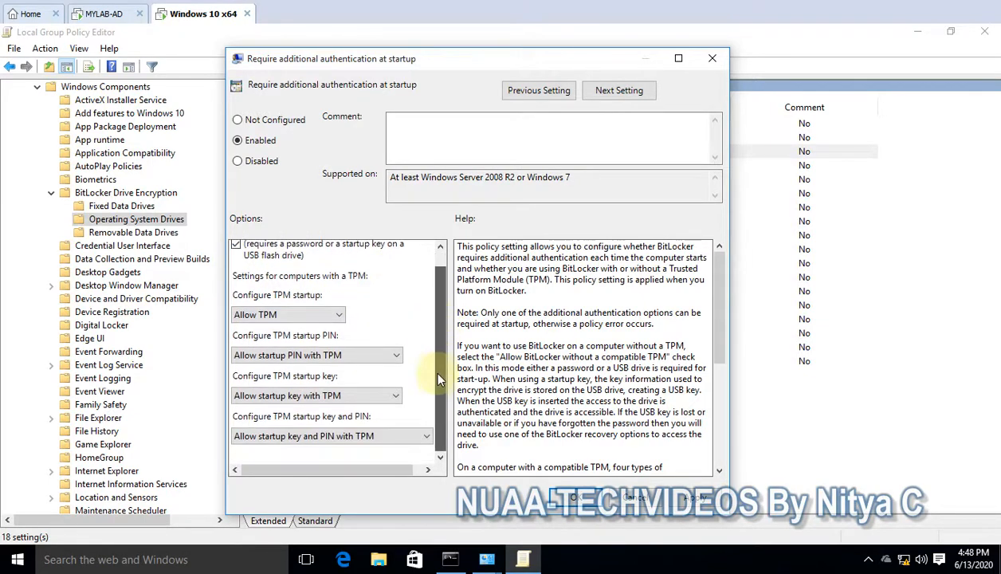
scroll(445, 350, up, 1)
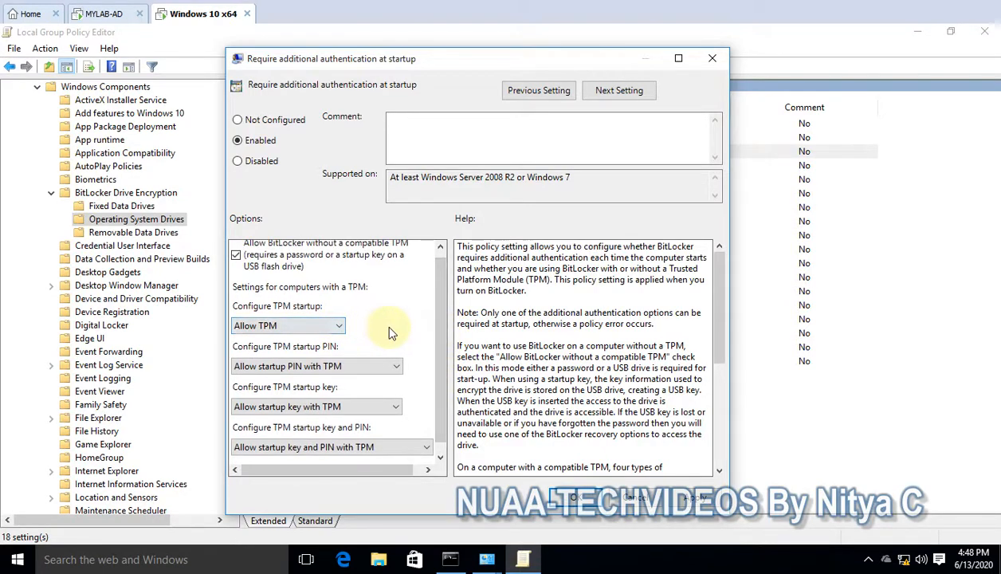
scroll(390, 333, up, 1)
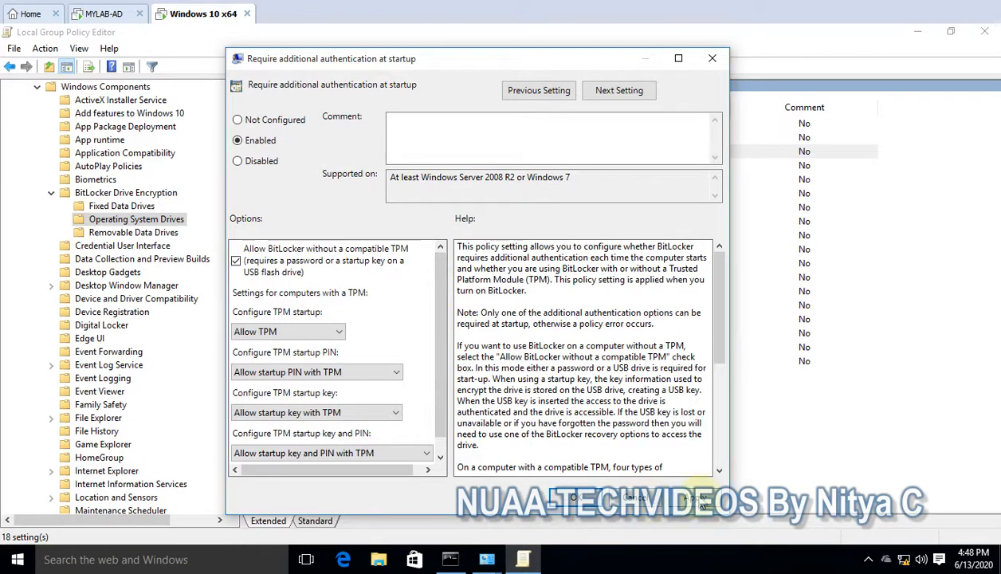
click(699, 501)
click(584, 500)
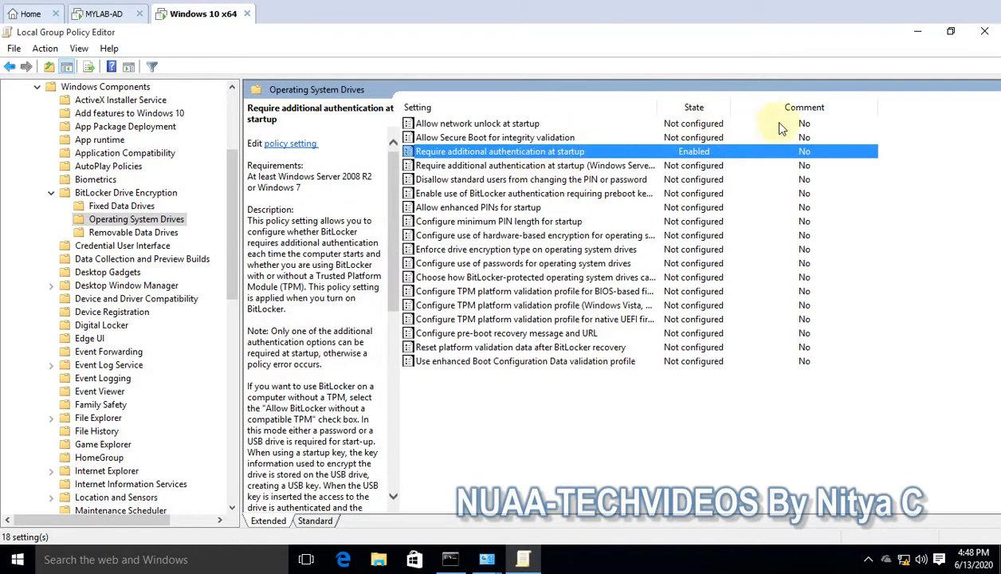
click(984, 31)
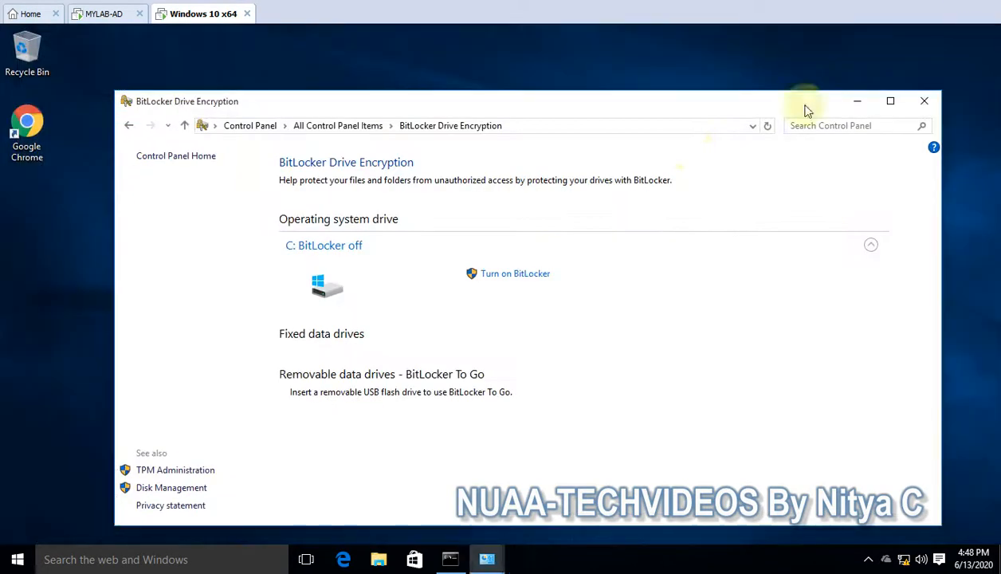
Step: Bring up the Command Prompt window, minimize it, and dismiss the color scheme prompt without choosing an option
click(448, 559)
click(336, 298)
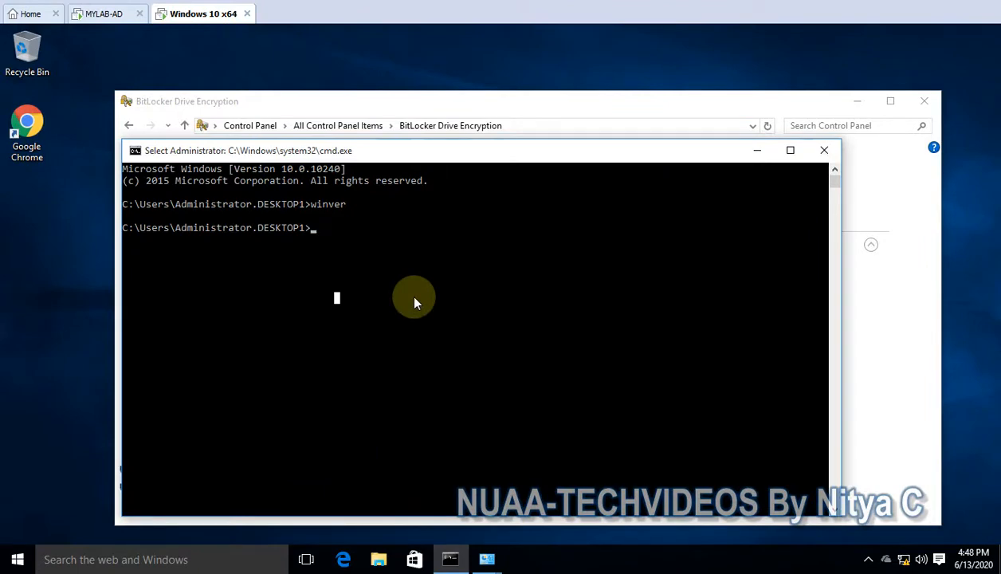
click(757, 150)
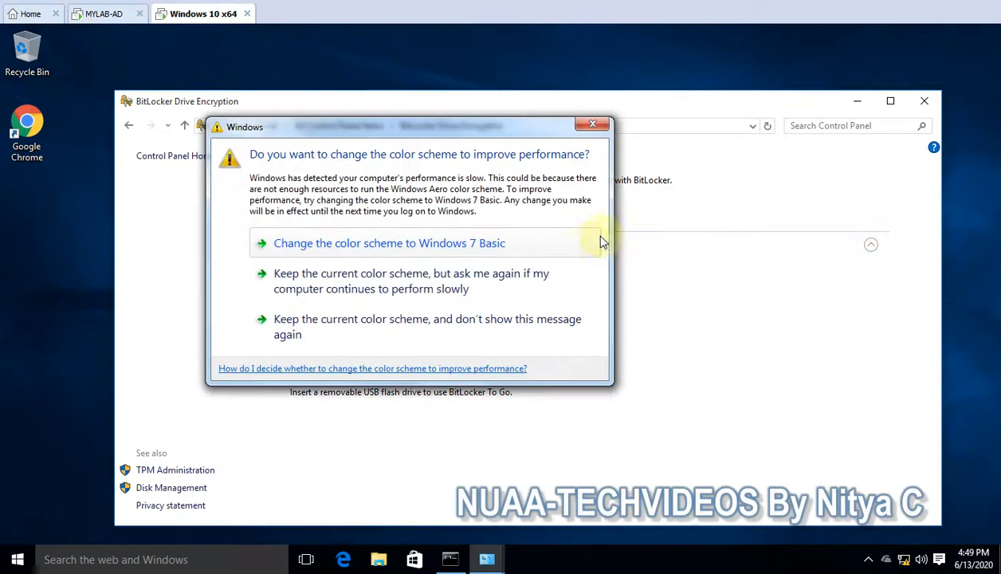
click(584, 125)
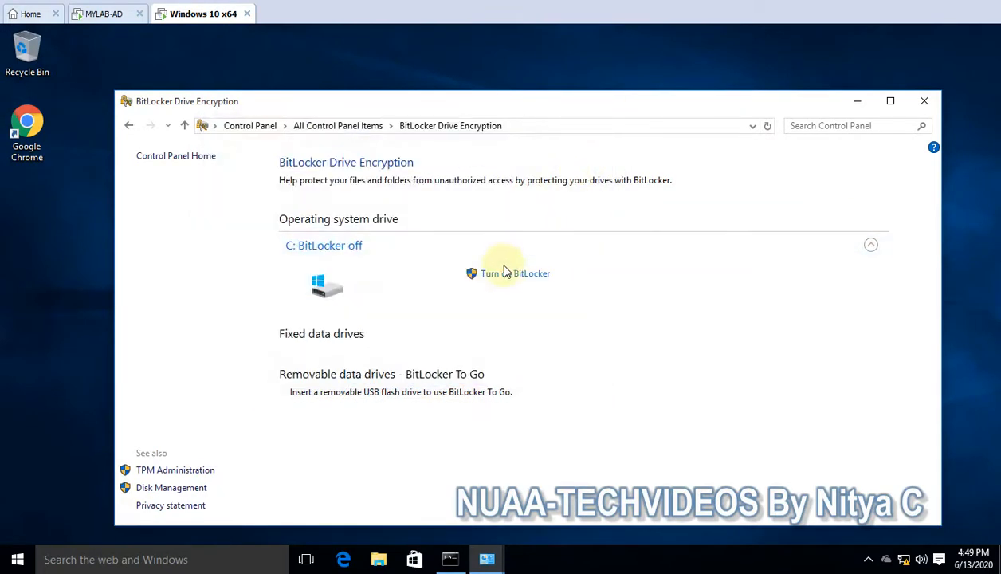